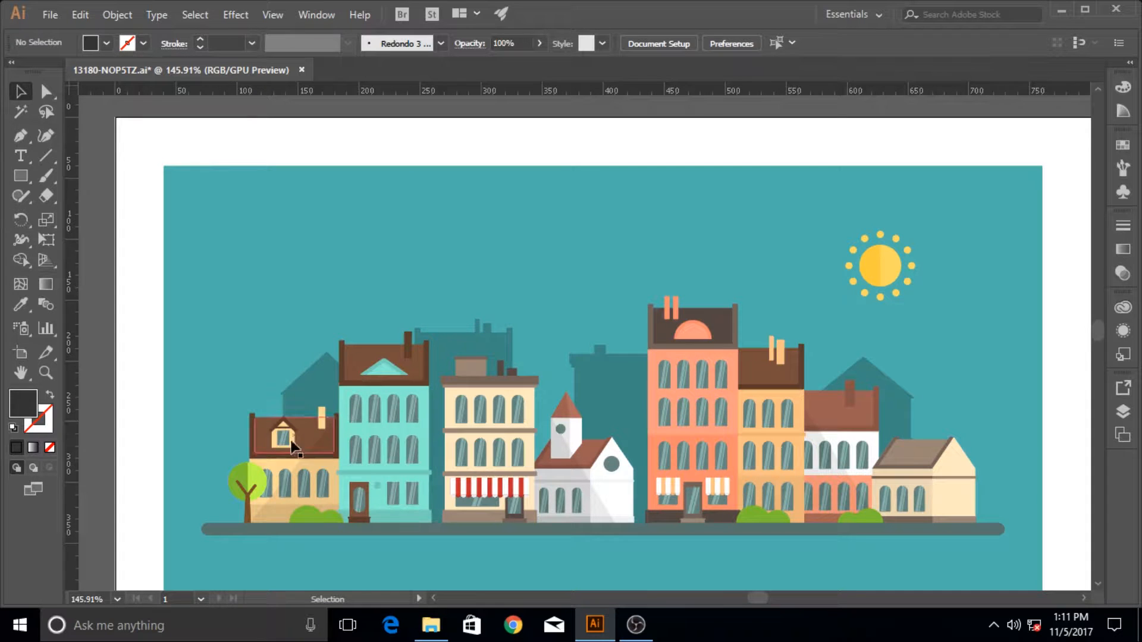
pyautogui.click(251, 476)
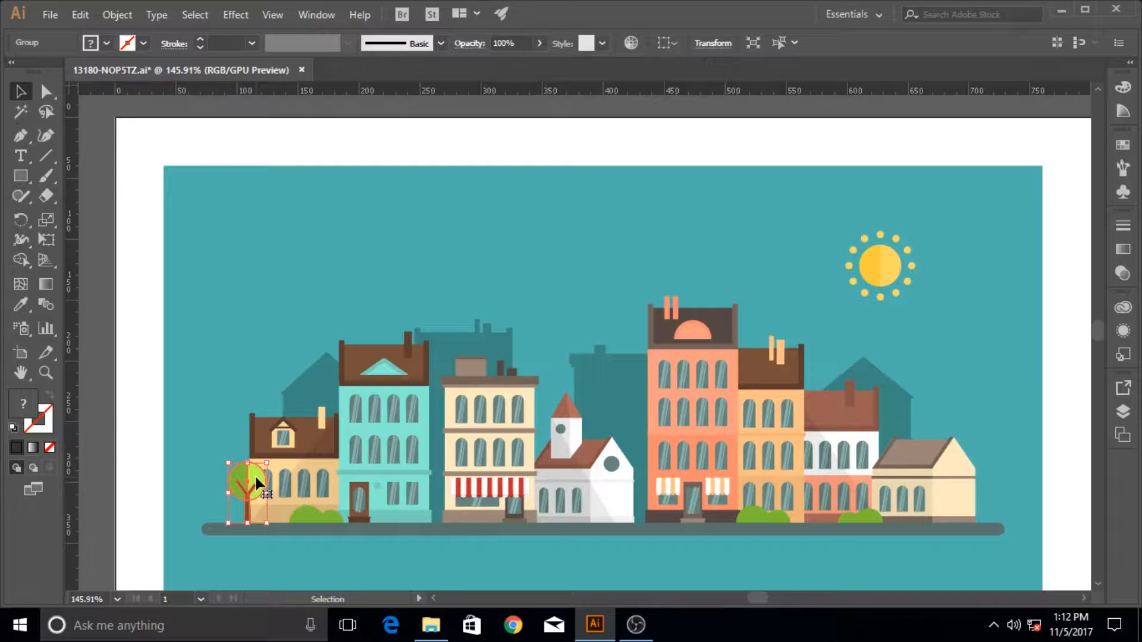
pyautogui.moveTo(254, 473); pyautogui.dragTo(310, 499)
pyautogui.click(397, 467)
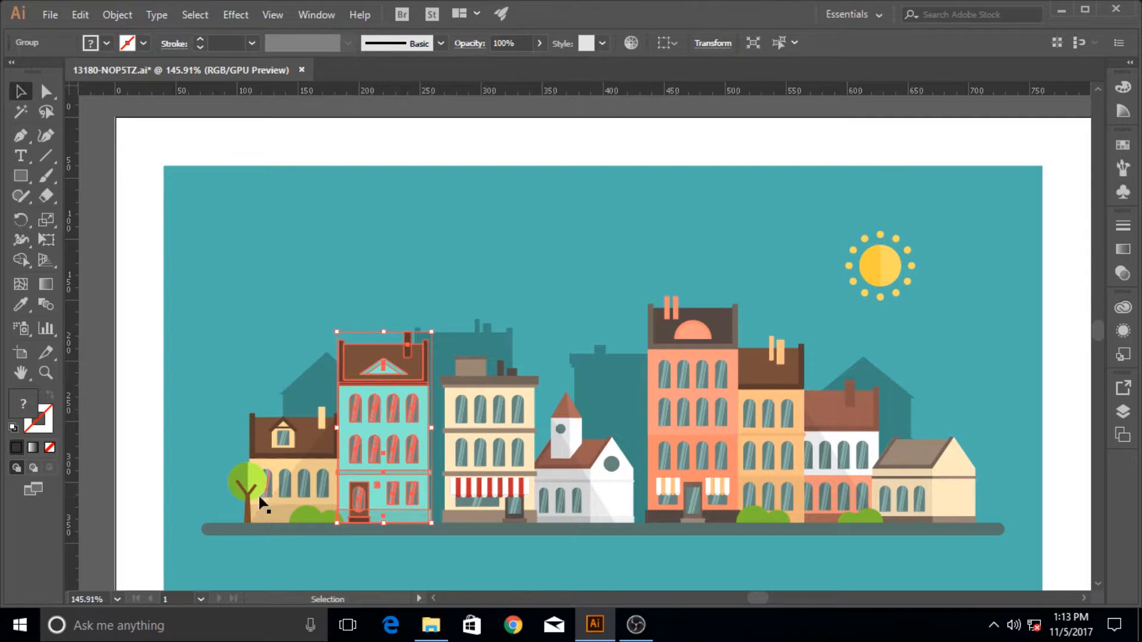
# Create a copy of the tree beside the small house, moved 30 px horizontally with the Move command
pyautogui.click(256, 471)
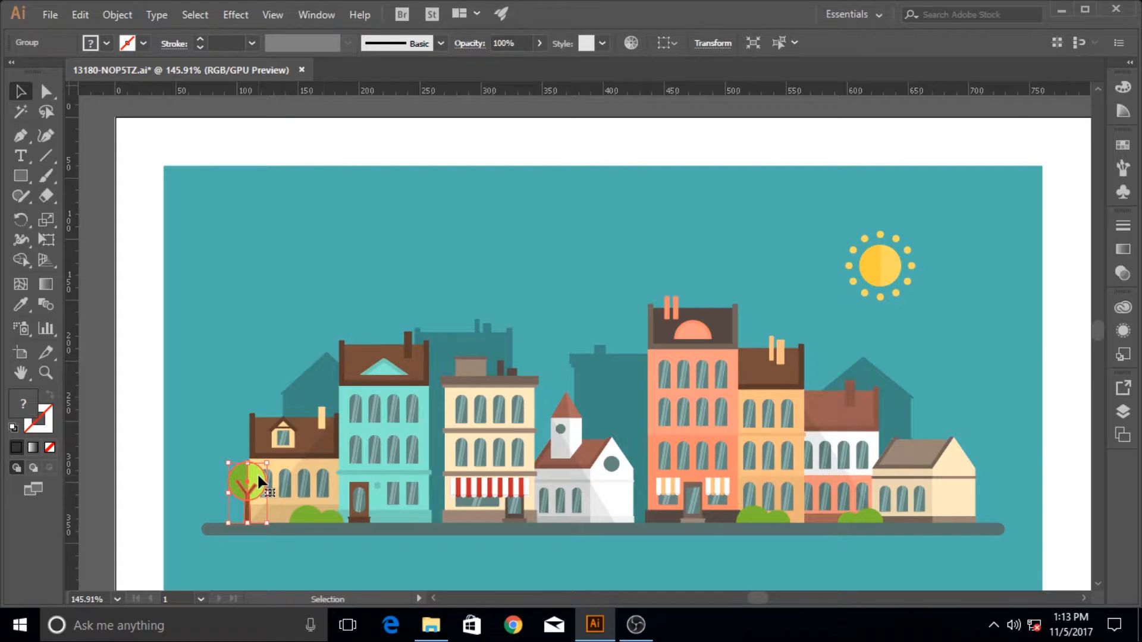
pyautogui.press('Return')
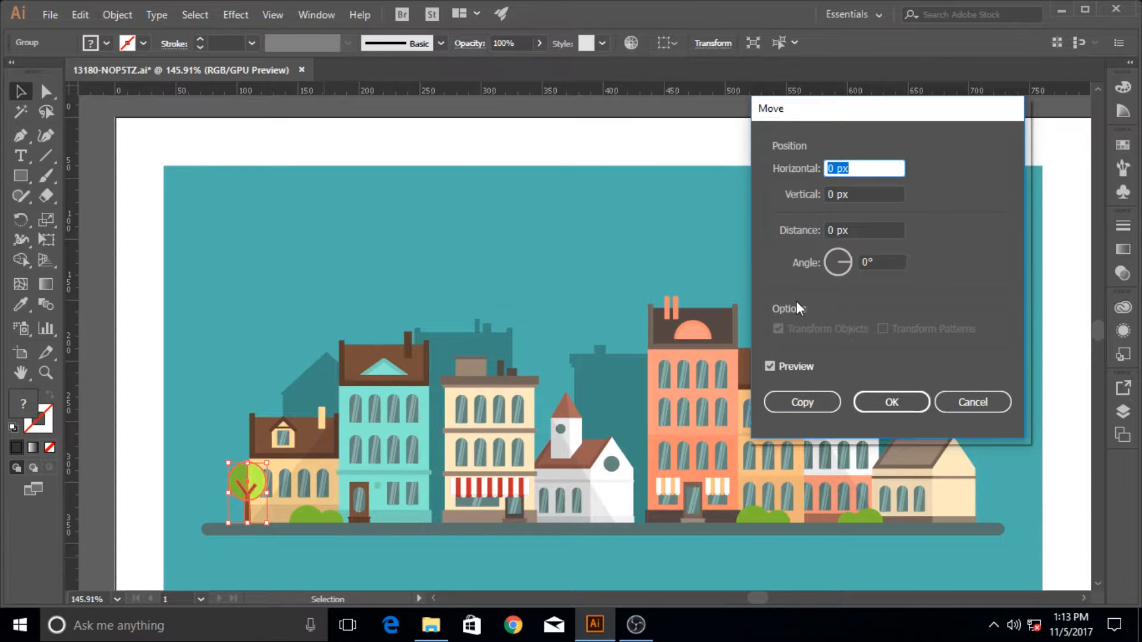
pyautogui.write('30')
pyautogui.press('Tab')
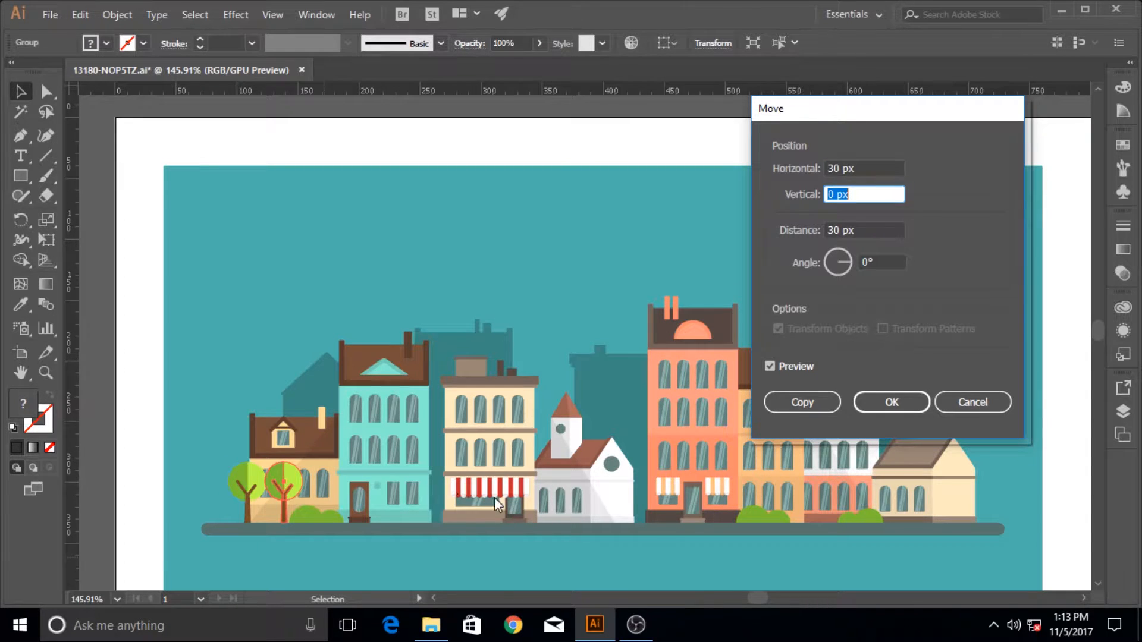
pyautogui.click(811, 407)
pyautogui.click(803, 403)
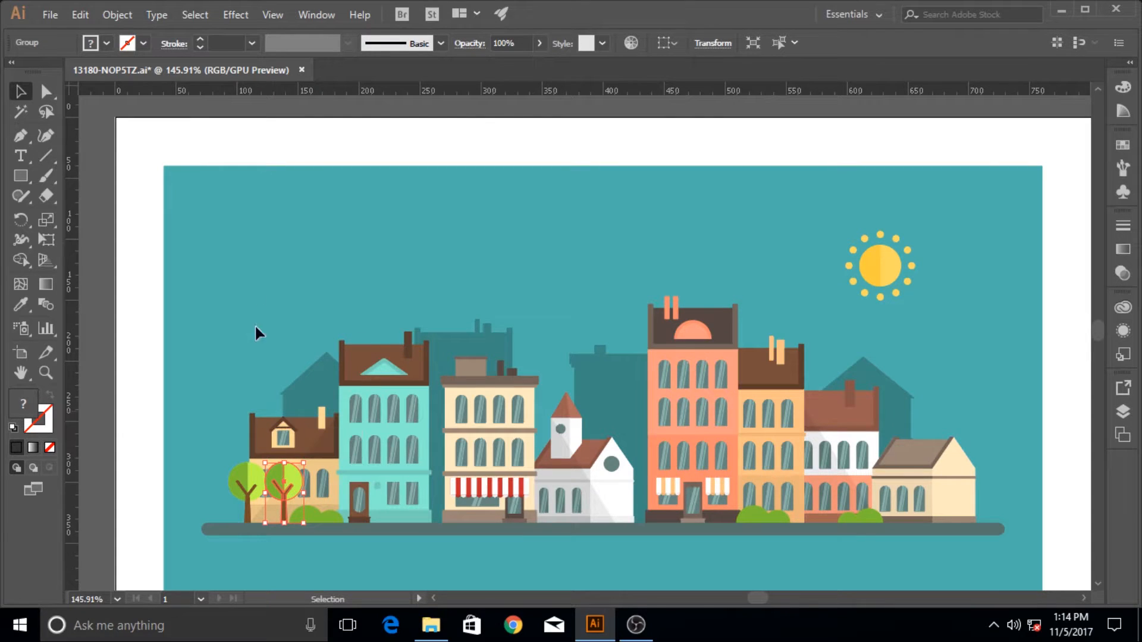
# Repeat the copy-move once with Transform Again to add a third tree to the row
pyautogui.click(118, 15)
pyautogui.moveTo(228, 15)
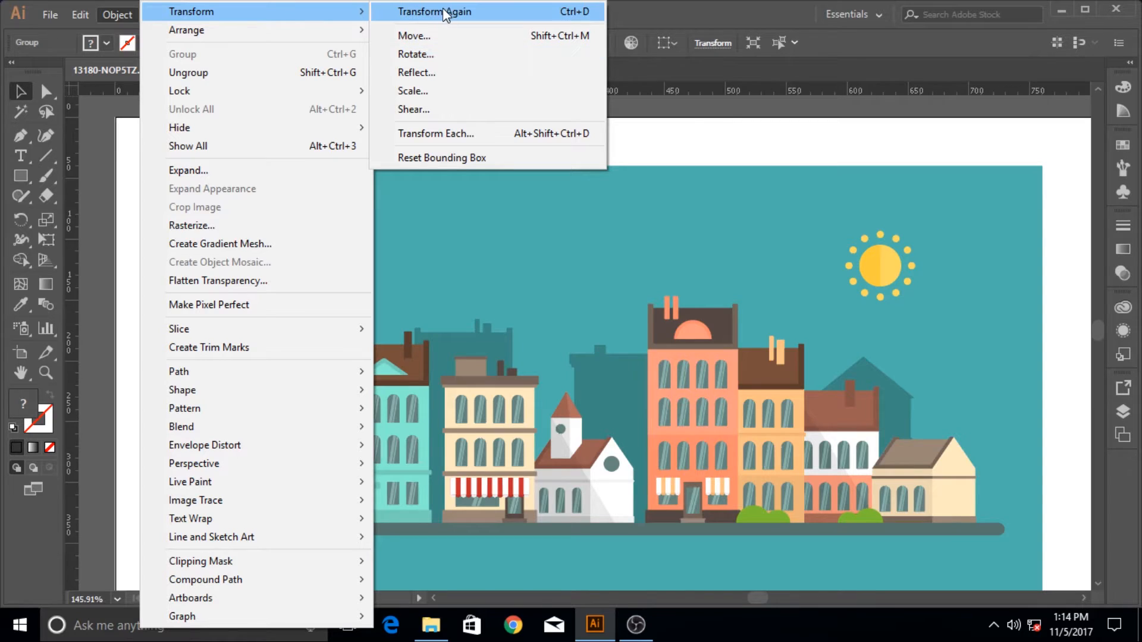
pyautogui.click(489, 12)
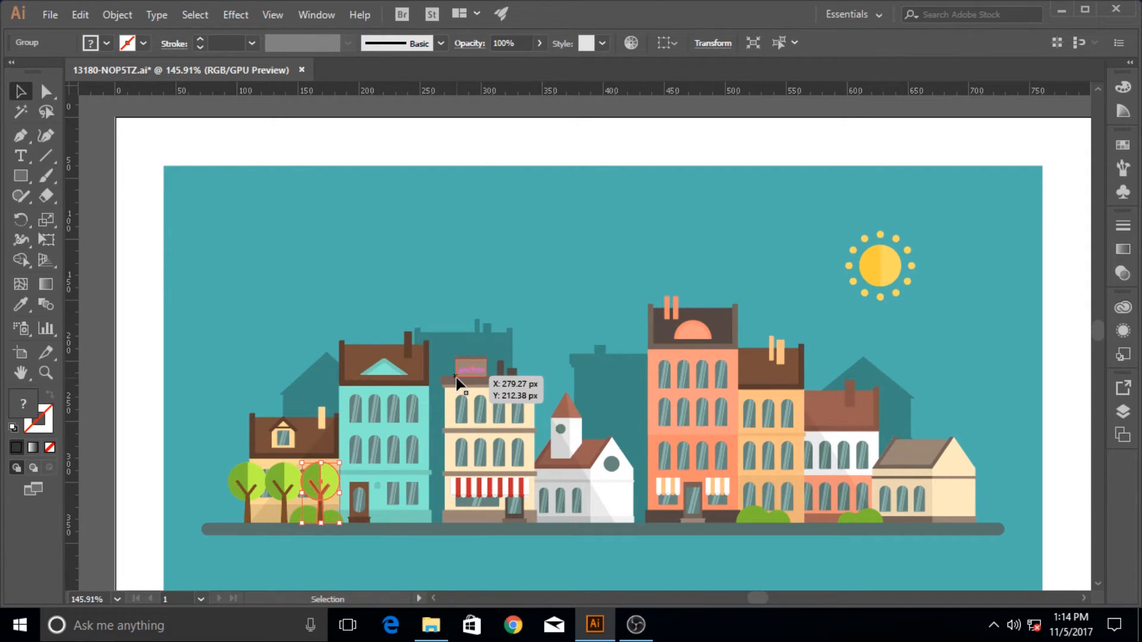
# Repeat the tree copy transformation 18 more times to extend the row to the far end of the street, and clear the selection
pyautogui.press('a')
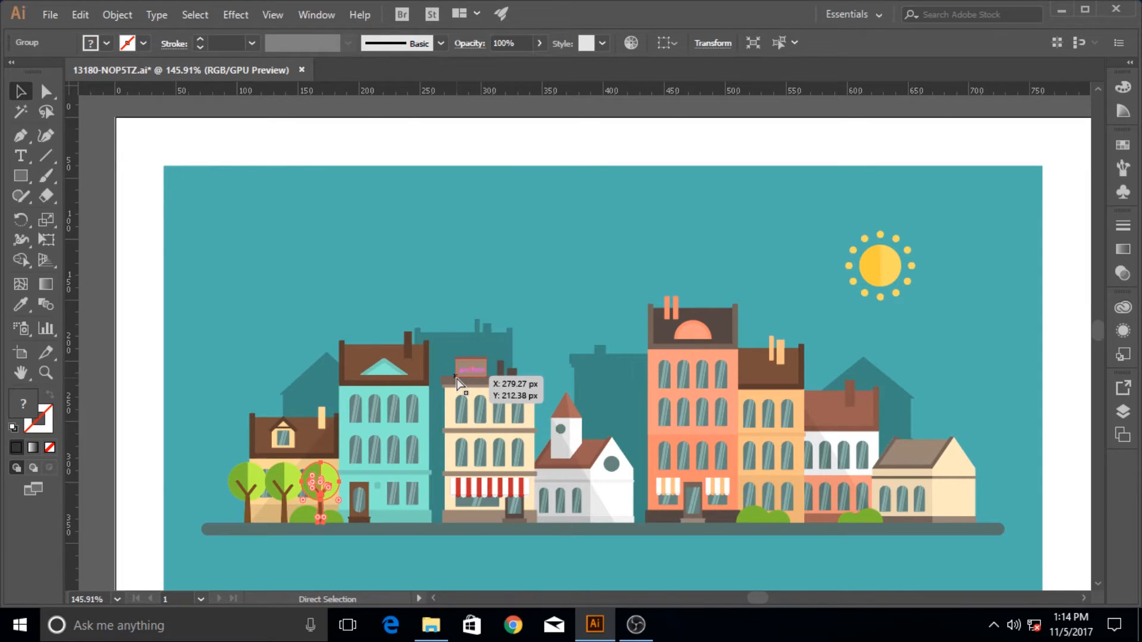
pyautogui.hotkey('ctrl', 'd')
pyautogui.hotkey('ctrl', 'd')
pyautogui.hotkey('ctrl', 'd')
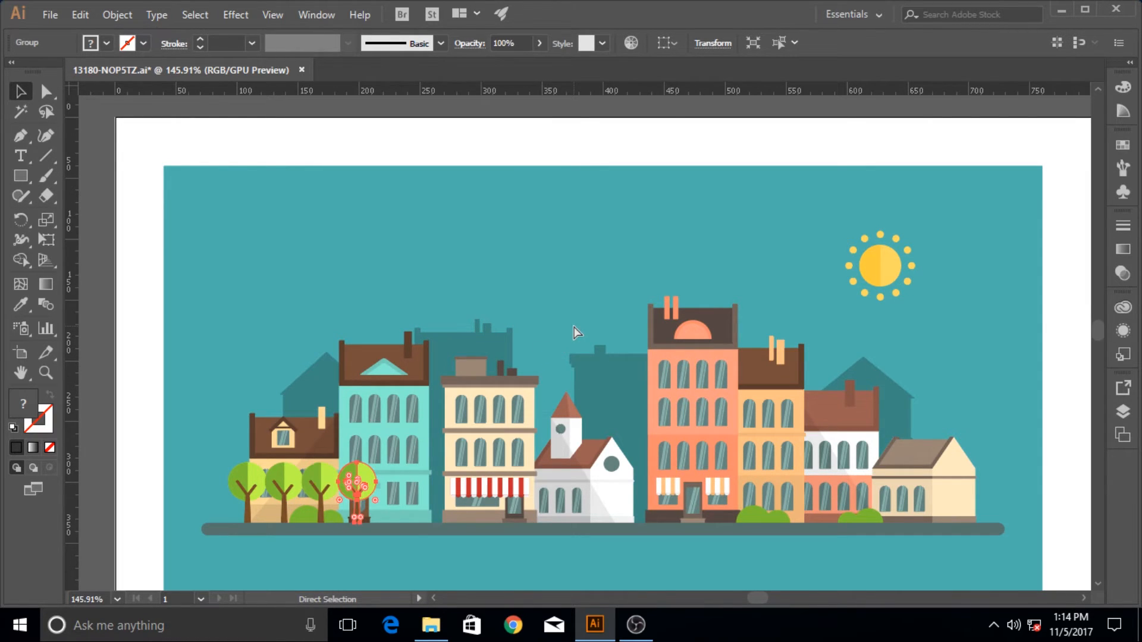
pyautogui.hotkey('ctrl', 'd')
pyautogui.hotkey('ctrl', 'd')
pyautogui.hotkey('ctrl', 'd')
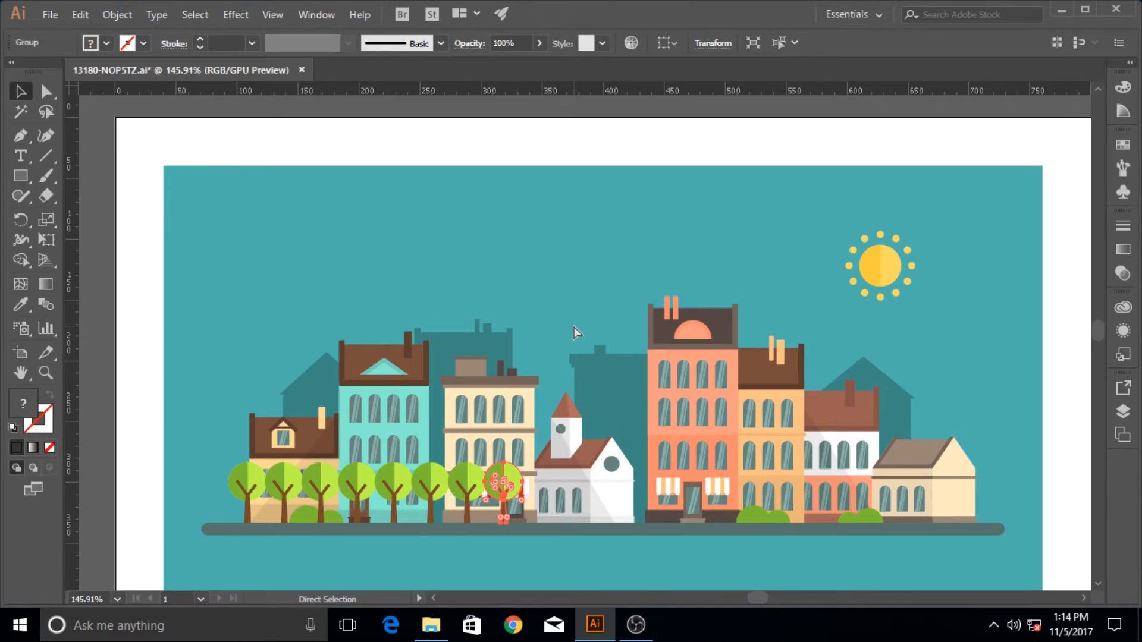
pyautogui.hotkey('ctrl', 'd')
pyautogui.hotkey('ctrl', 'd')
pyautogui.hotkey('ctrl', 'd')
pyautogui.hotkey('ctrl', 'd')
pyautogui.hotkey('ctrl', 'd')
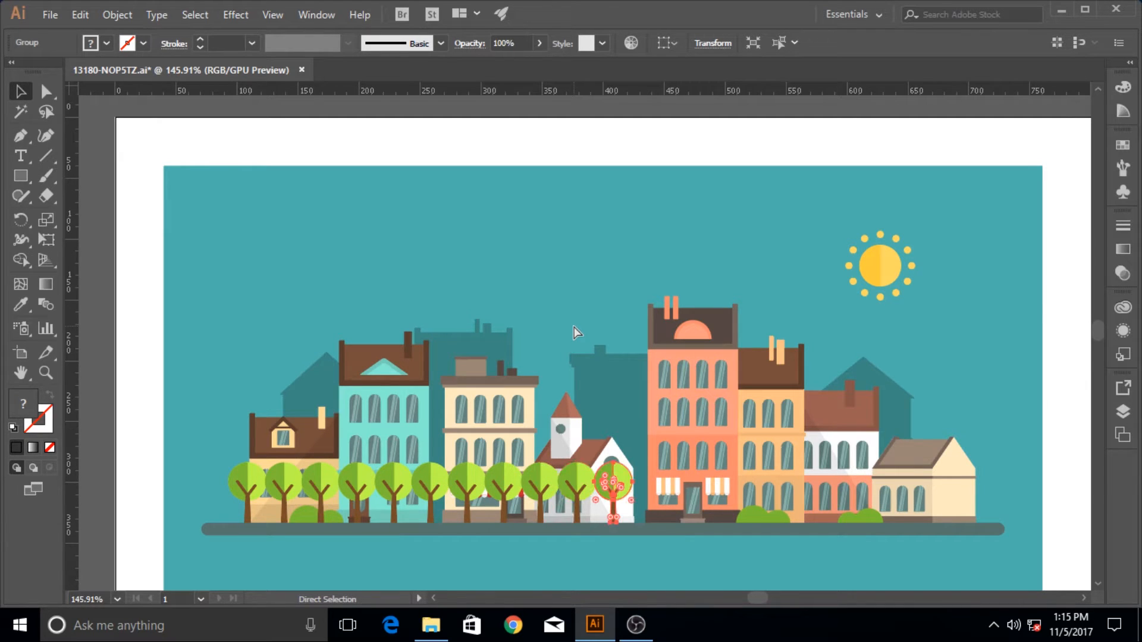
pyautogui.hotkey('ctrl', 'd')
pyautogui.hotkey('ctrl', 'd')
pyautogui.hotkey('ctrl', 'd')
pyautogui.hotkey('ctrl', 'd')
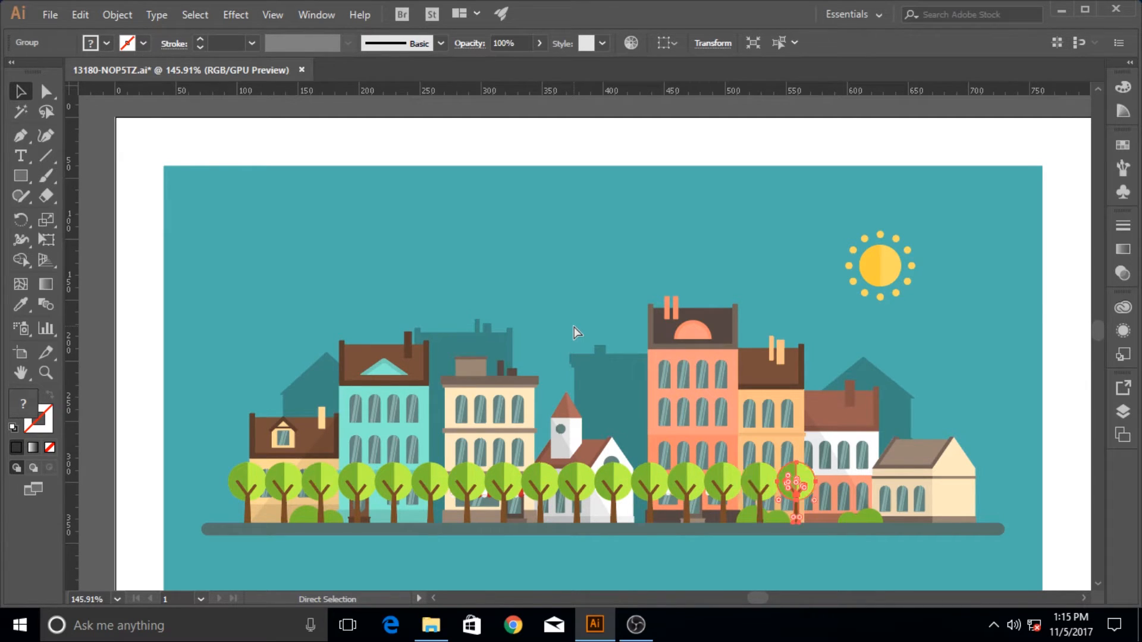
pyautogui.hotkey('ctrl', 'd')
pyautogui.hotkey('ctrl', 'd')
pyautogui.hotkey('ctrl', 'd')
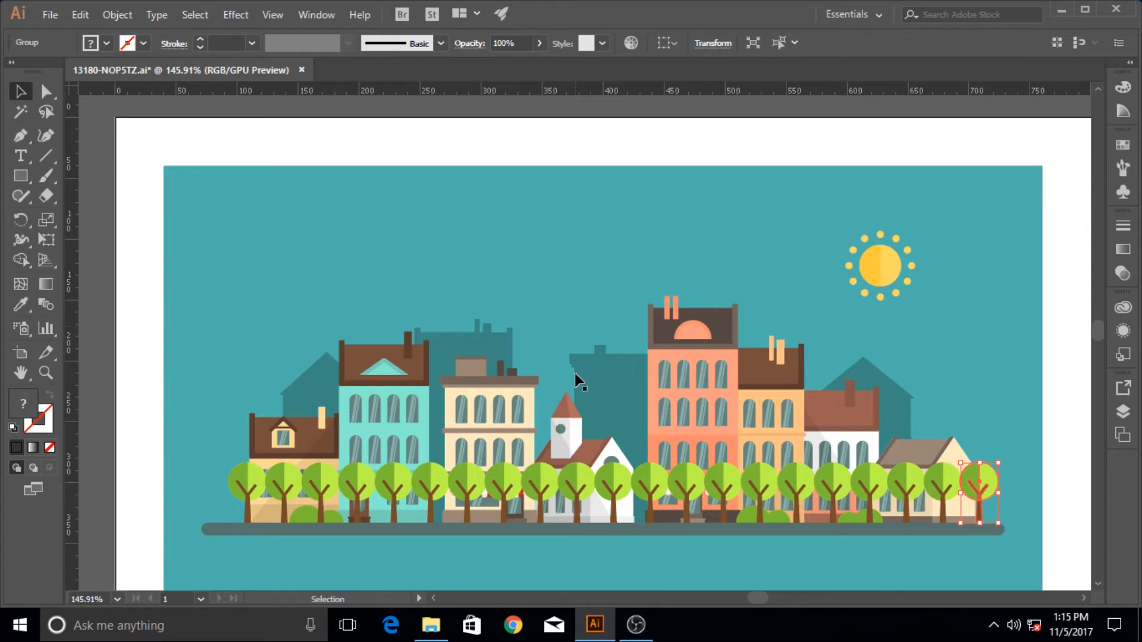
pyautogui.click(992, 415)
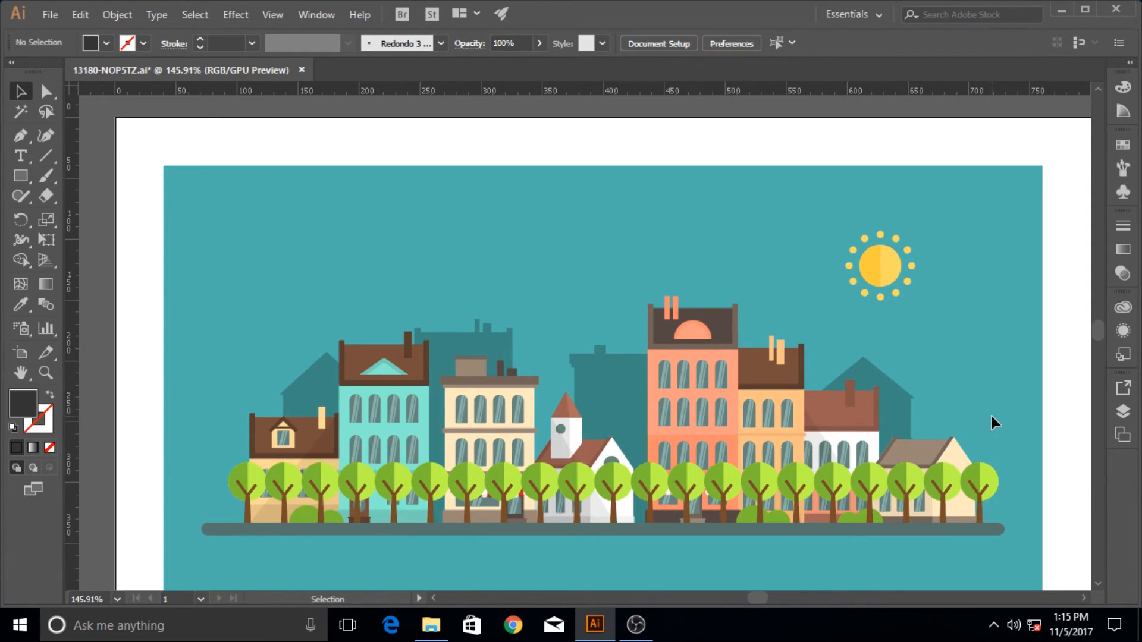